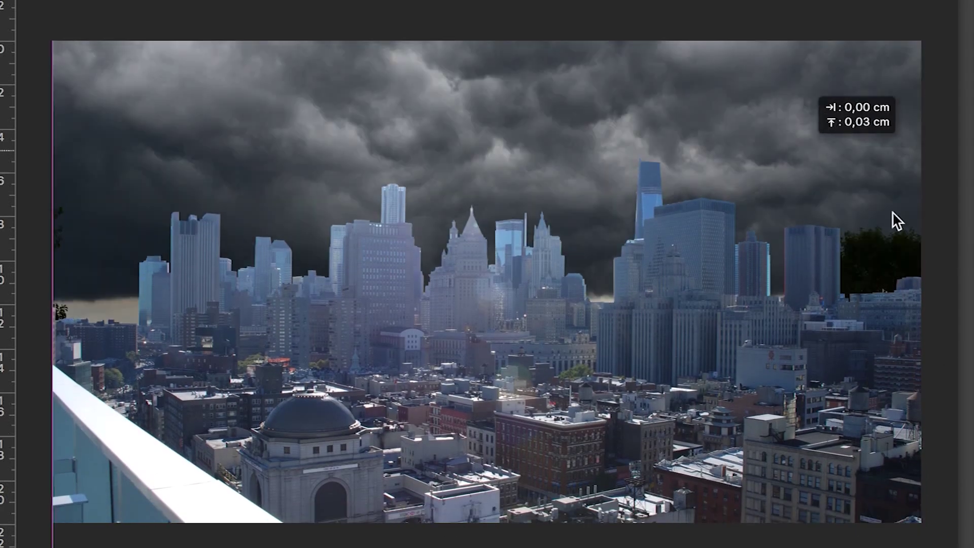
Scale the storm-cloud sky to fill the canvas and add a blue Photo Filter at density 25
left_click_drag(892, 211, 830, 137)
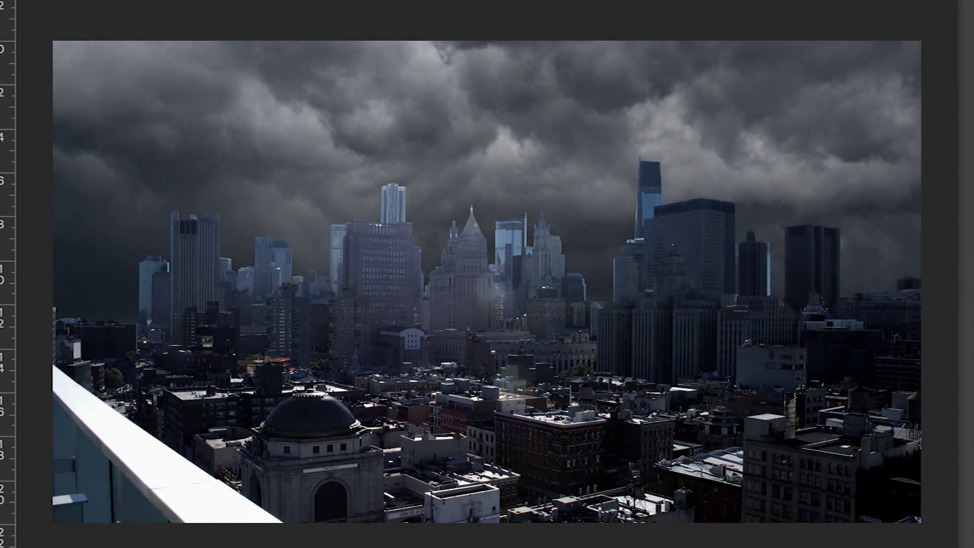
left_click(790, 200)
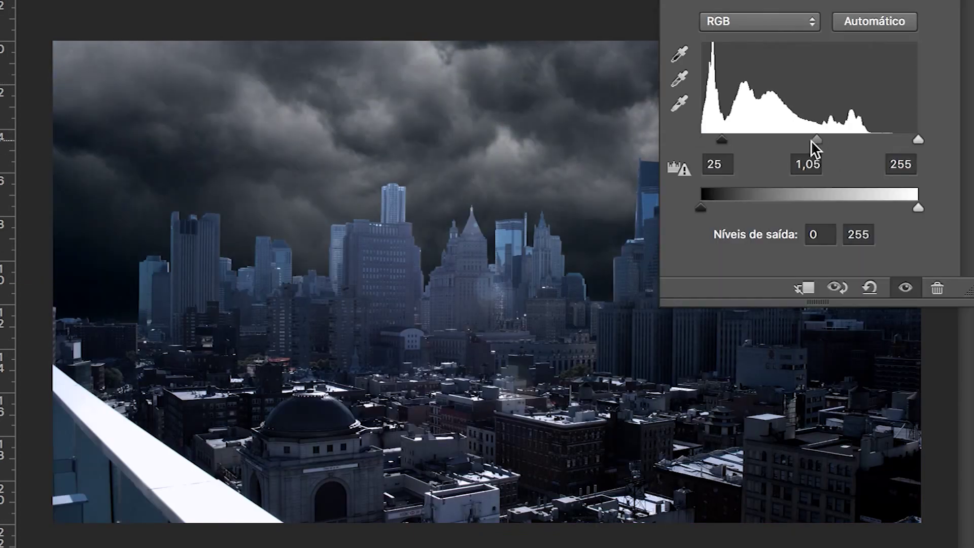
Brighten the midtones with Levels and paint a first soft yellow glow stroke across the streets
left_click_drag(813, 144, 754, 157)
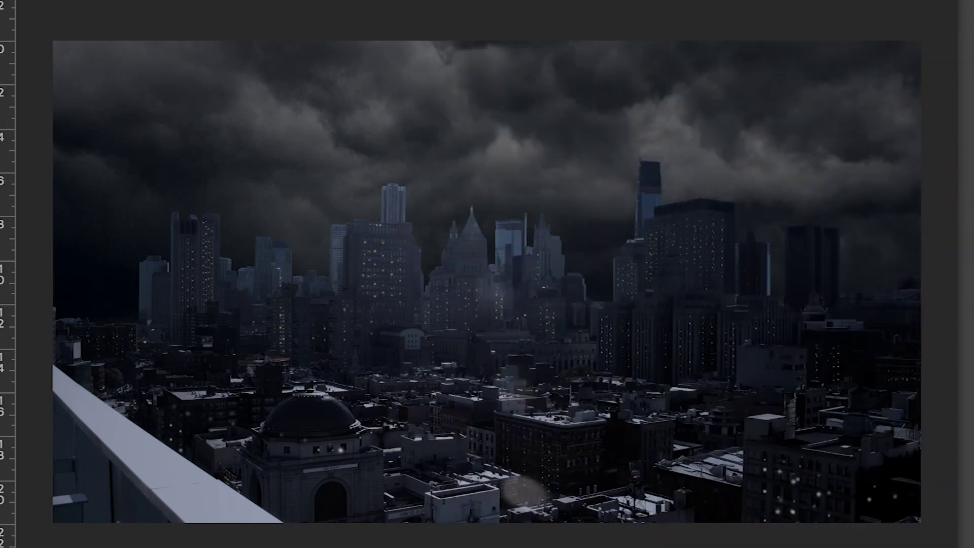
left_click_drag(472, 487, 731, 452)
Paint soft yellow glow strokes across the lower streets and mid-city
left_click_drag(132, 401, 254, 487)
left_click_drag(340, 396, 533, 467)
left_click_drag(593, 467, 787, 416)
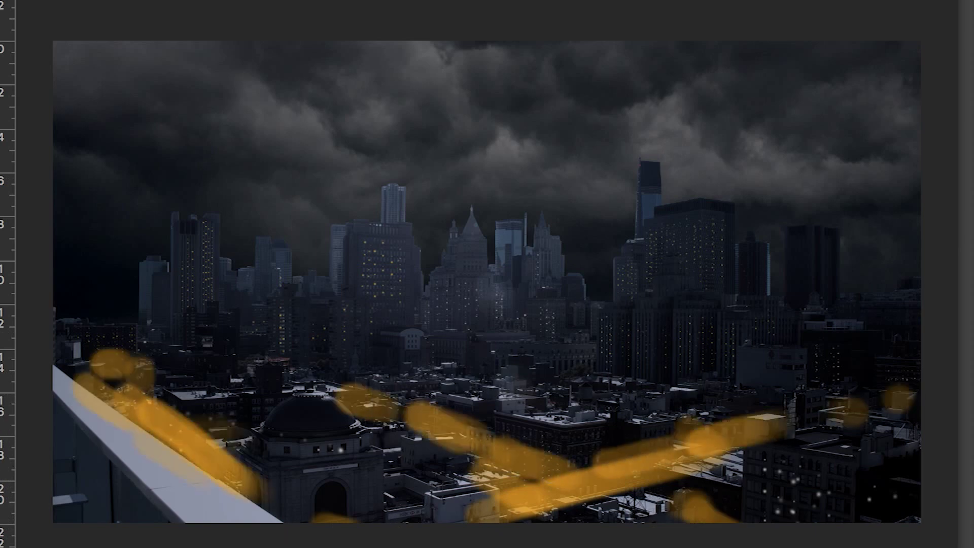
left_click_drag(523, 508, 782, 416)
mouse_move(167, 335)
left_mouse_down()
mouse_move(421, 329)
mouse_move(888, 502)
left_mouse_up()
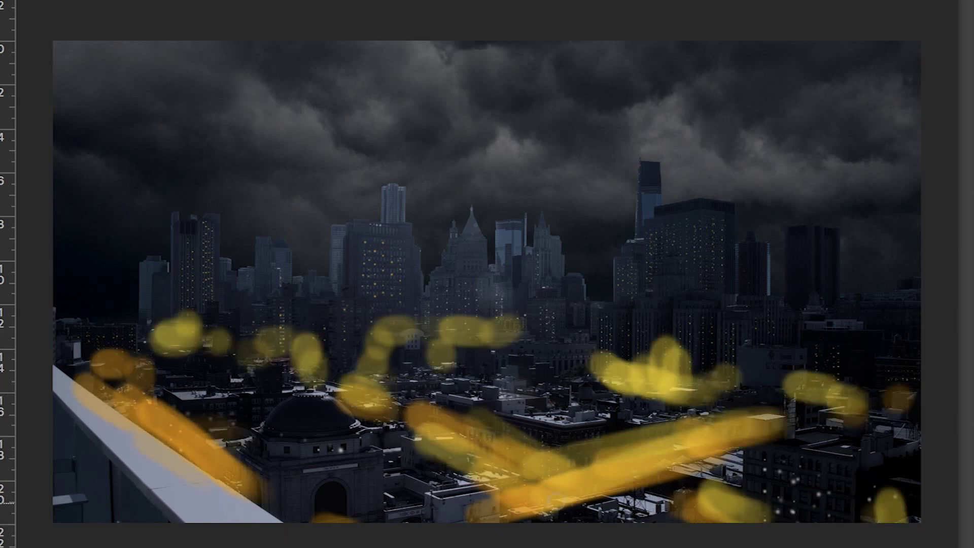
Soften the glow with a roughly 112 px Gaussian Blur and shift its hue to golden yellow
left_click(933, 101)
left_click_drag(890, 329, 896, 330)
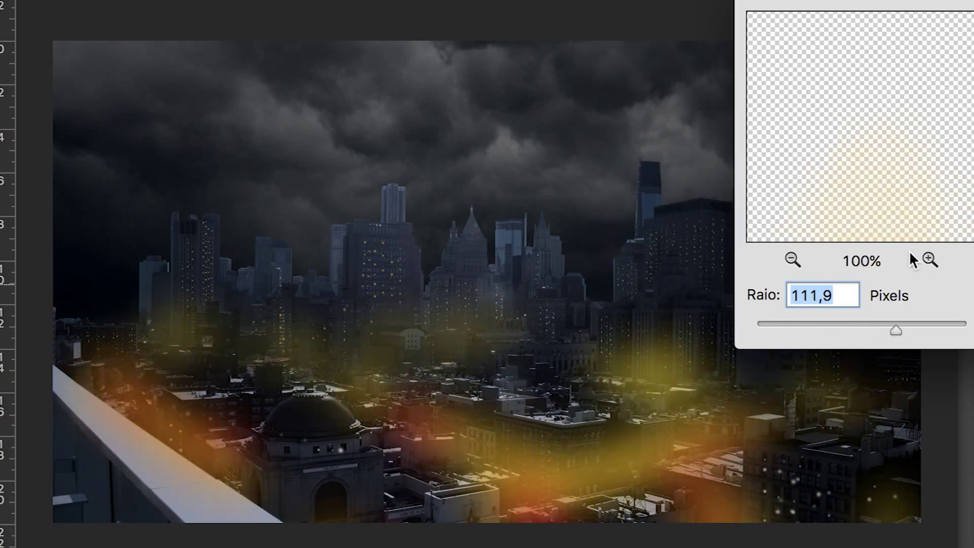
key("Return")
key("ctrl+u")
left_click_drag(949, 147, 860, 150)
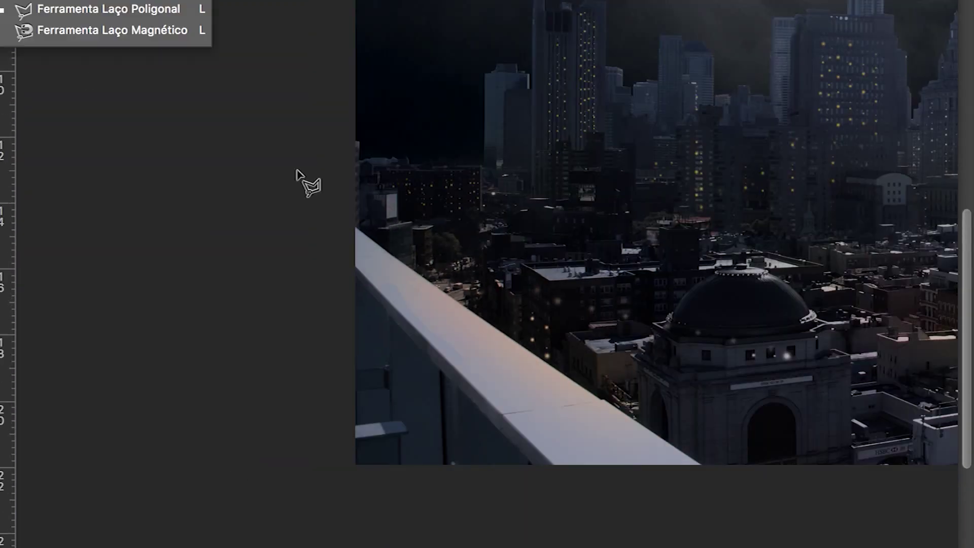
Start a Polygonal Lasso outline along the railing, then cancel the selection
left_click(296, 171)
left_click(355, 226)
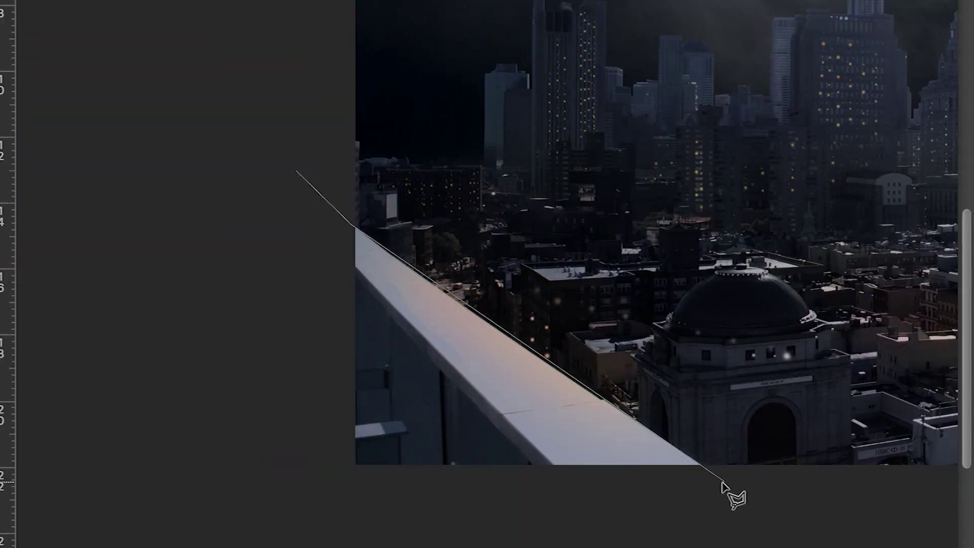
key("ctrl+d")
scroll(461, 402, "right", 5)
scroll(719, 289, "right", 5)
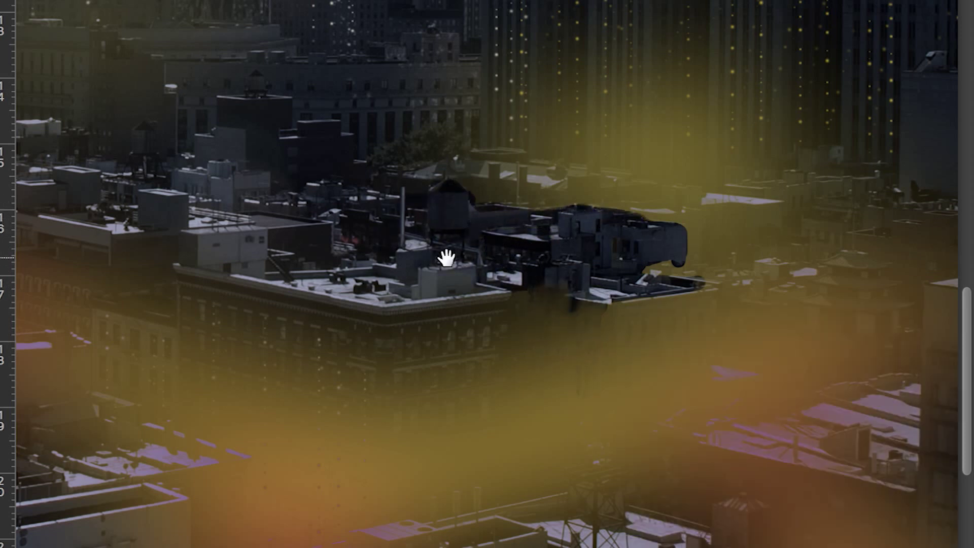
Mask the glow off the bottom rooftops, water tower and purple rooftop edge
left_click_drag(447, 259, 706, 203)
mouse_move(761, 520)
left_mouse_down()
mouse_move(485, 521)
mouse_move(954, 456)
left_mouse_up()
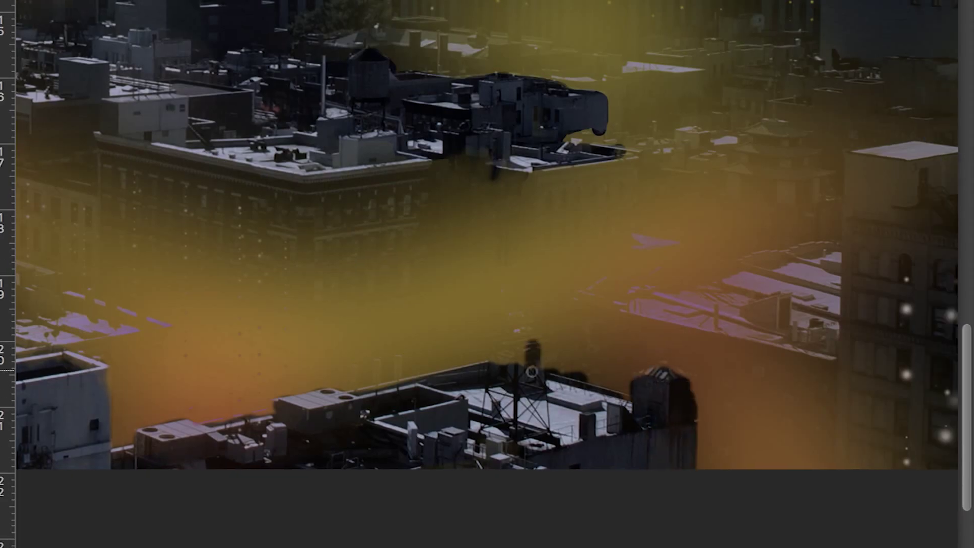
left_click_drag(532, 372, 514, 300)
left_click_drag(520, 353, 518, 238)
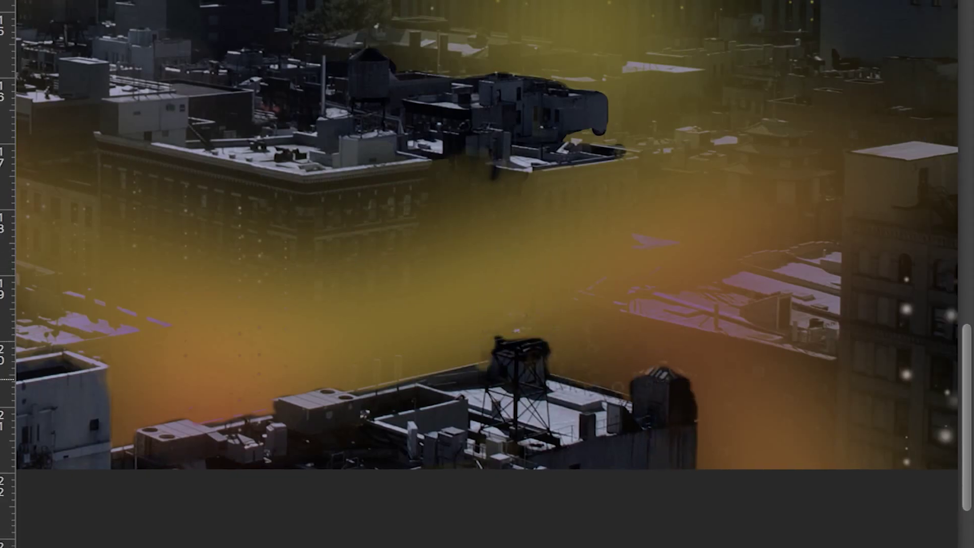
left_click_drag(675, 308, 604, 297)
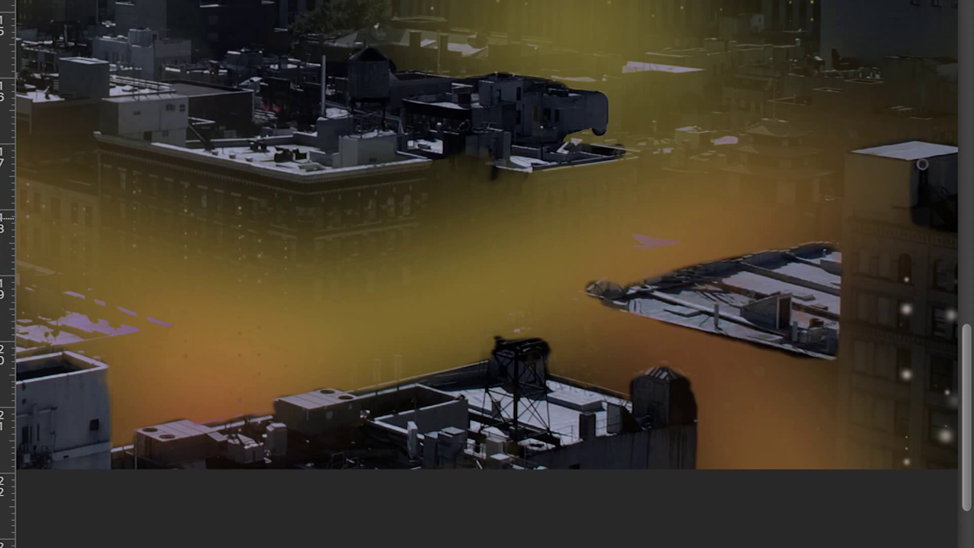
scroll(562, 297, "up", 5)
scroll(538, 261, "down", 3)
mouse_move(573, 315)
left_mouse_down()
mouse_move(867, 411)
mouse_move(584, 355)
mouse_move(620, 324)
left_mouse_up()
Pan across the dome area, fit the whole image on screen, and check brush options
scroll(730, 328, "left", 5)
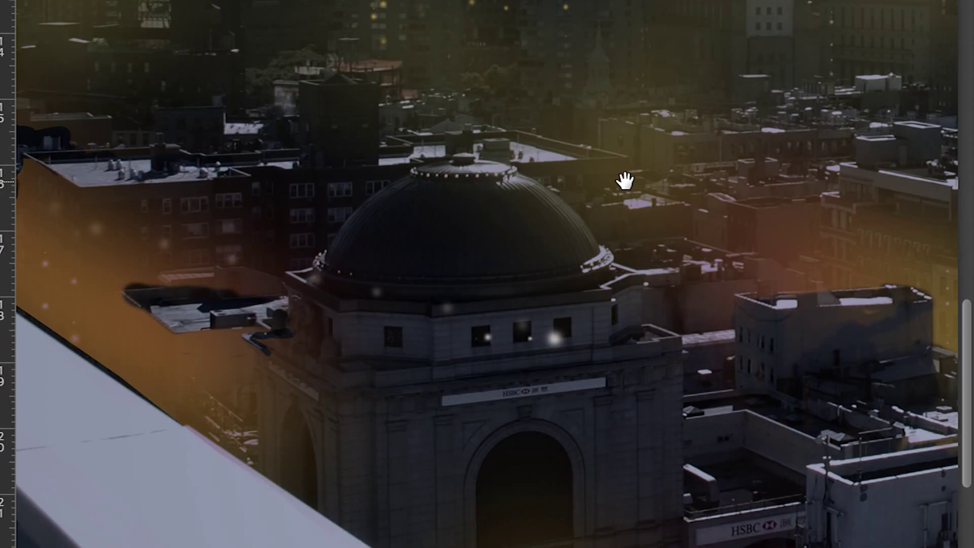
scroll(626, 178, "left", 5)
left_click_drag(450, 264, 235, 364)
key("ctrl+0")
right_click(773, 200)
key("Escape")
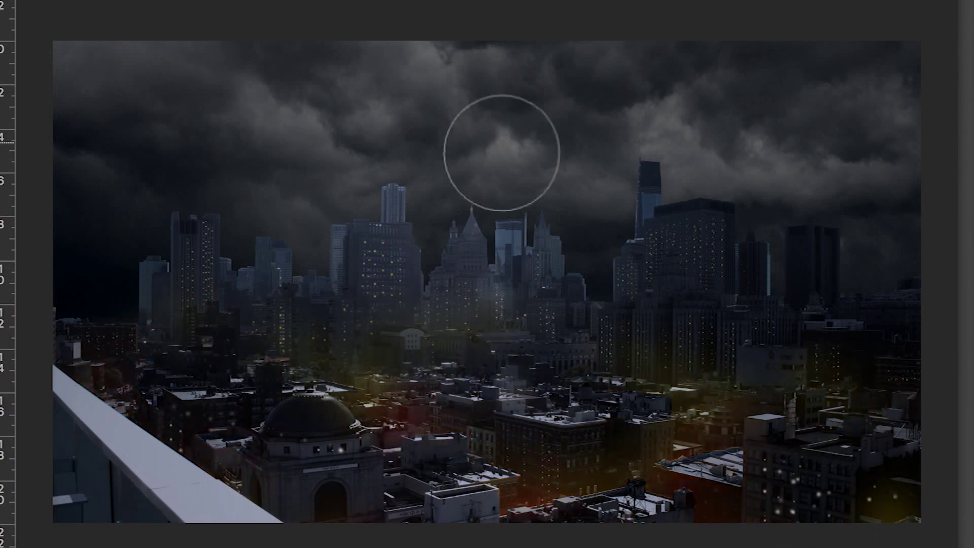
Brush a yellow glow along the railing and outline a selection around that area
left_click_drag(253, 507, 91, 482)
left_click_drag(121, 386, 274, 502)
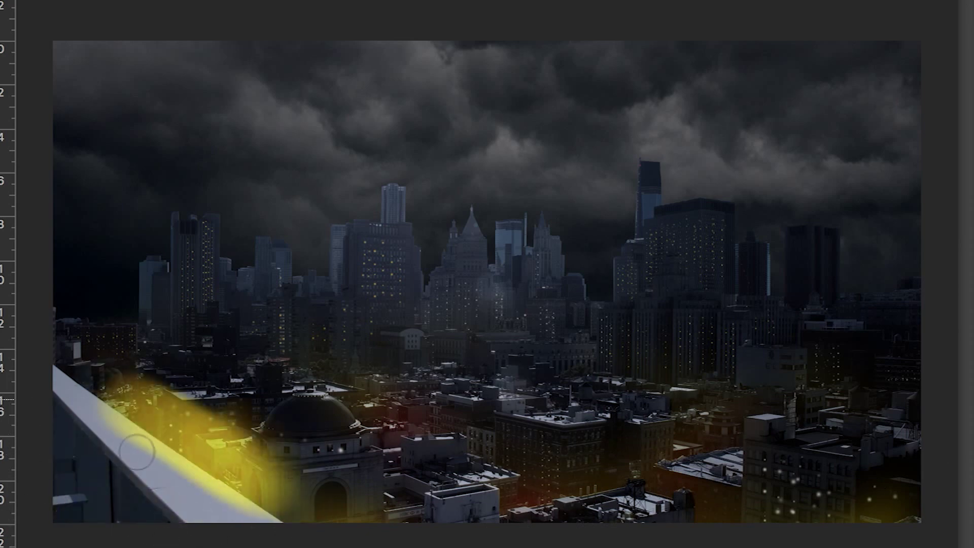
left_click(947, 10)
left_click(938, 545)
double_click(287, 532)
key("b")
Repaint the railing glow with a larger, softer brush and set the Levels black input to 35
left_click_drag(127, 390, 225, 506)
right_click(500, 305)
key("Return")
left_click_drag(211, 223, 101, 527)
left_click_drag(153, 472, 82, 375)
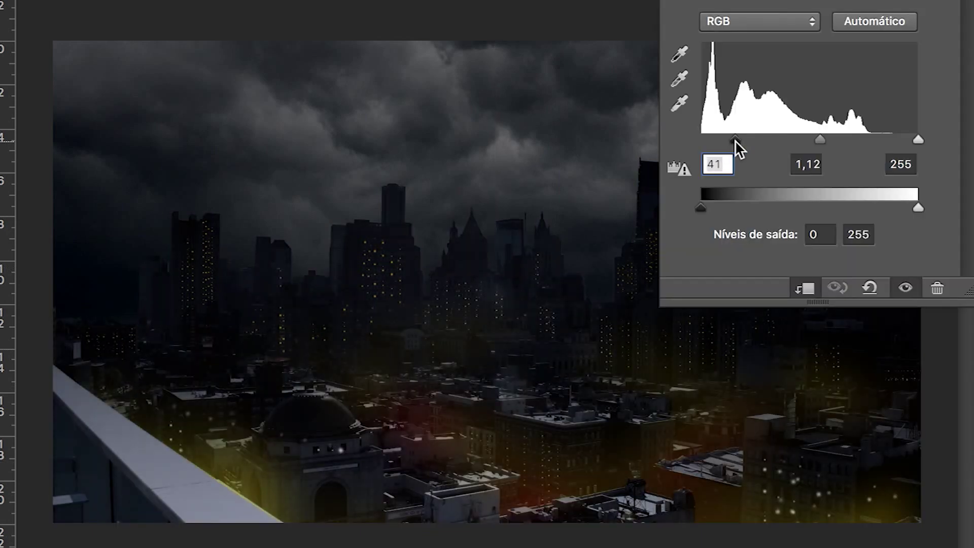
left_click_drag(737, 140, 732, 140)
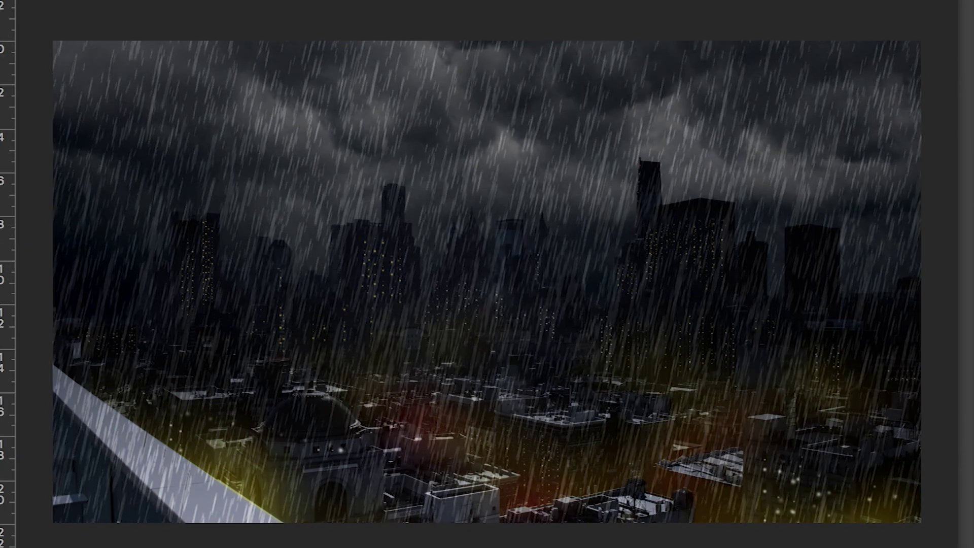
Commit the rain texture layer's placement and zoom out to see the whole image
key("Return")
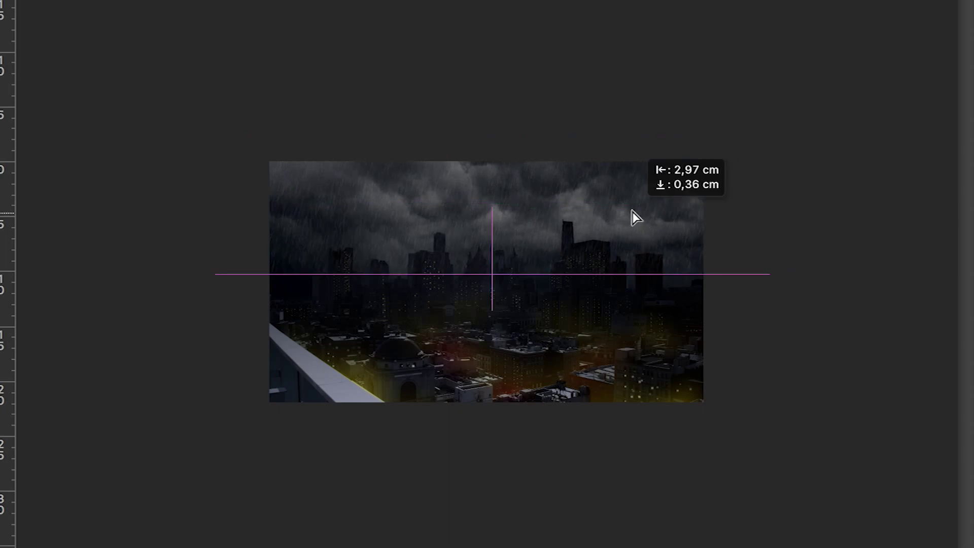
scroll(631, 348, "up", 3)
key("ctrl+minus")
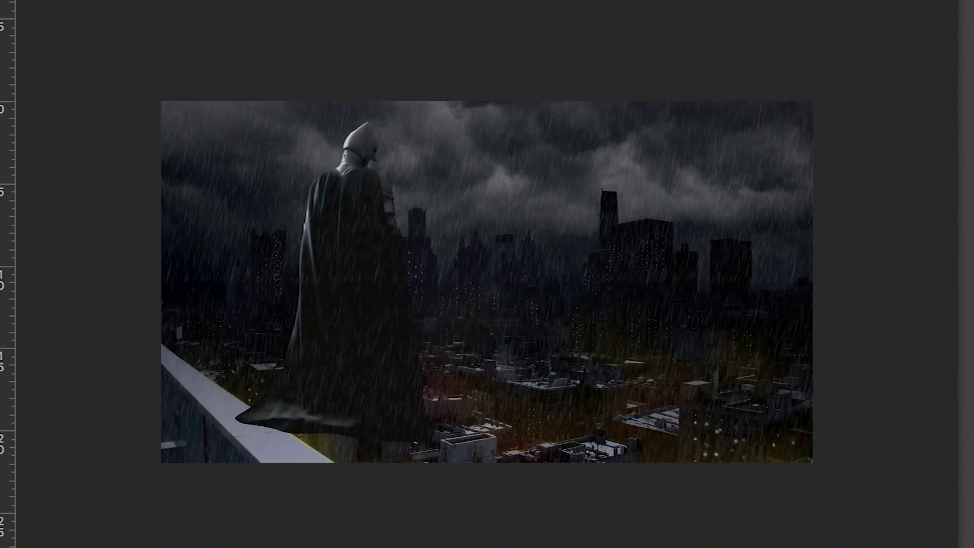
left_click(77, 150)
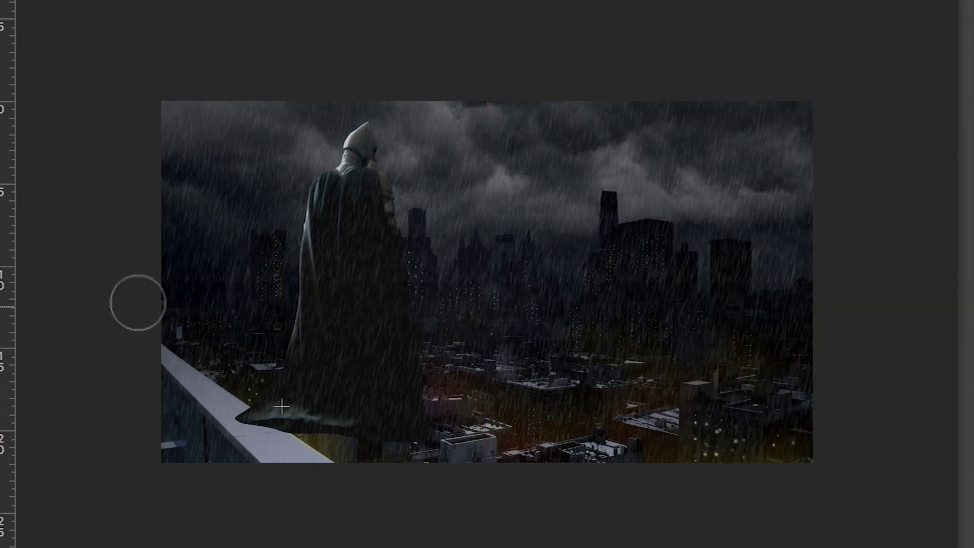
Move the rain layer down with Free Transform so it covers the whole image
key("ctrl+t")
left_click_drag(881, 326, 751, 516)
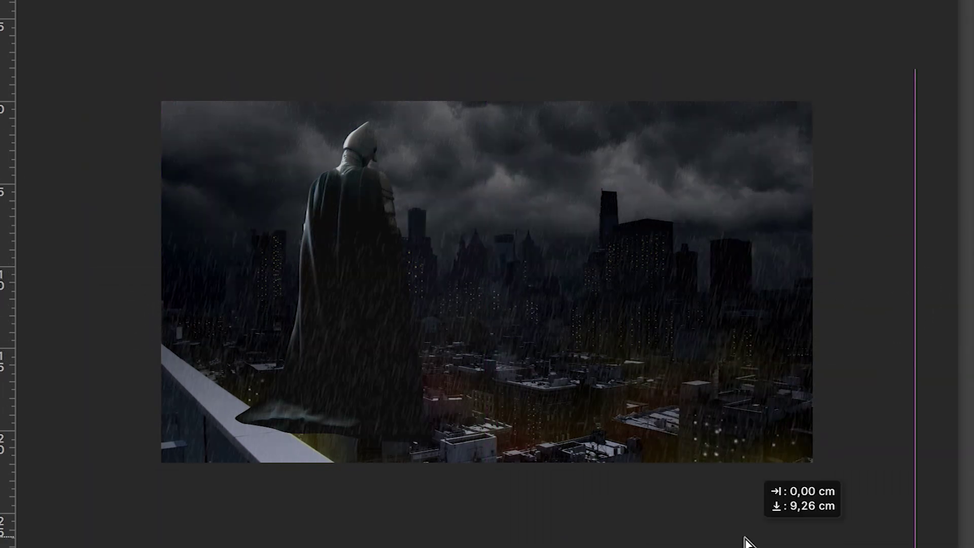
key("Return")
left_click_drag(938, 385, 685, 370)
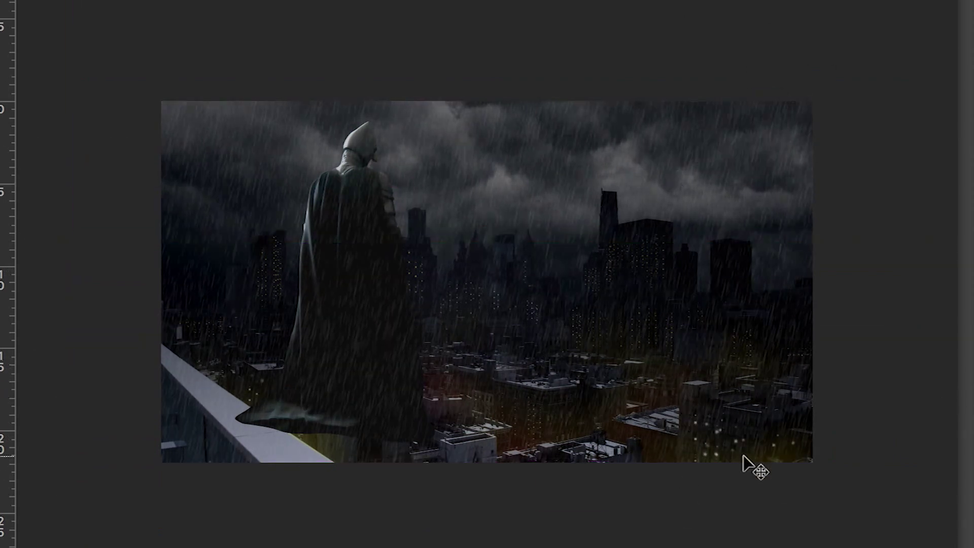
left_click(253, 221)
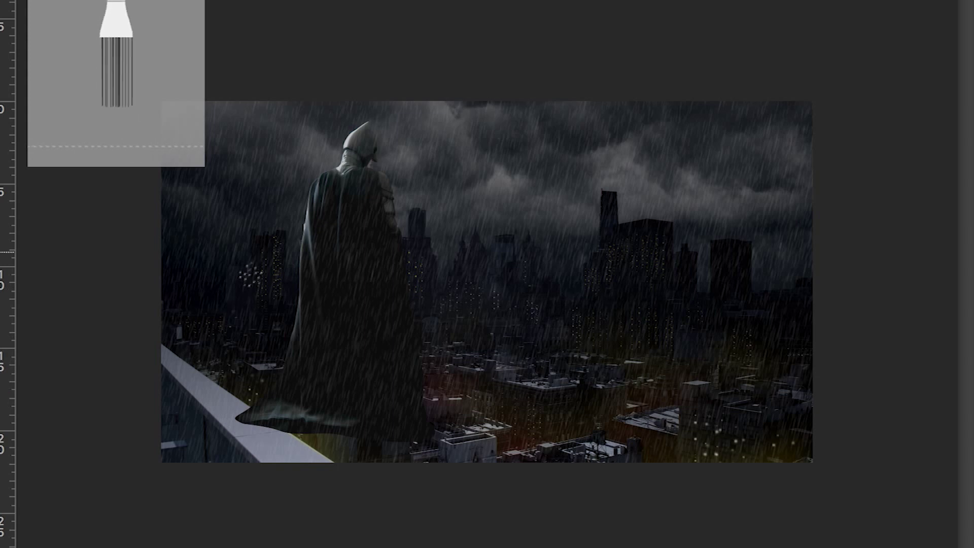
Shift Batman left and erase his cape's lower-left tip, adjusting the eraser brush size
key("v")
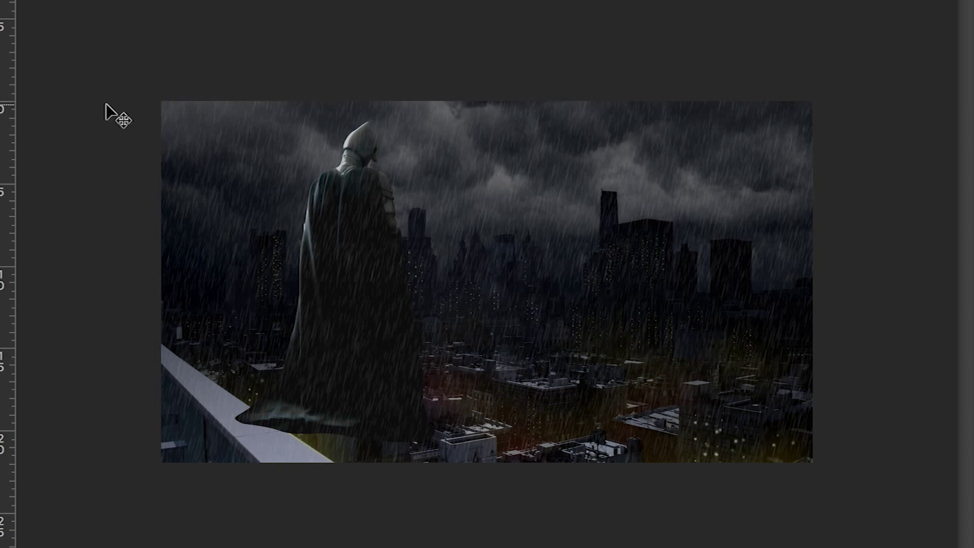
key("e")
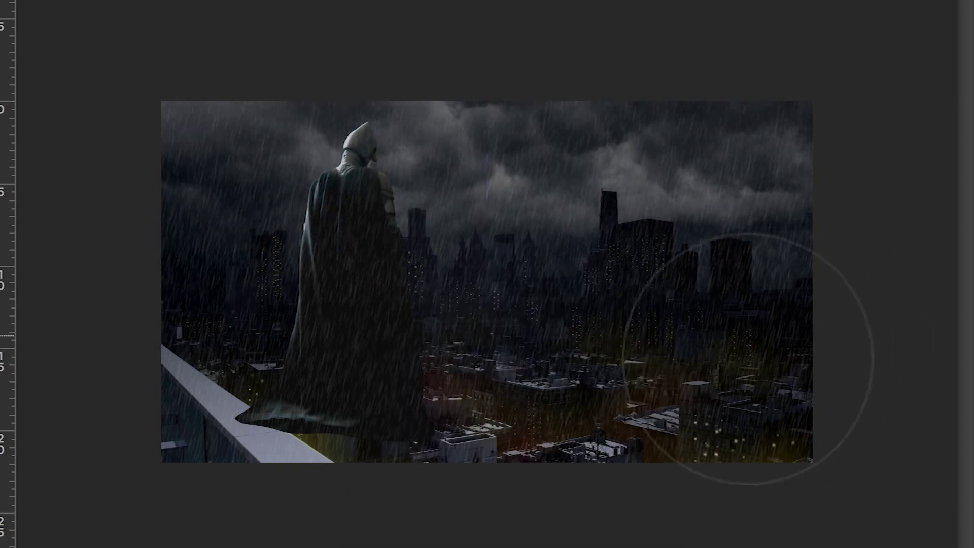
left_click_drag(360, 350, 272, 341)
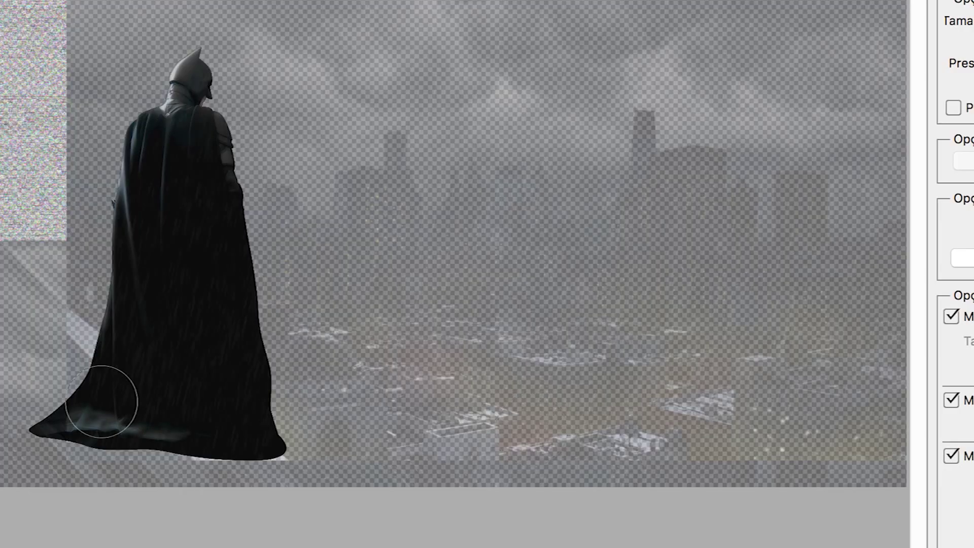
mouse_move(101, 402)
left_mouse_down()
mouse_move(87, 446)
mouse_move(202, 454)
left_mouse_up()
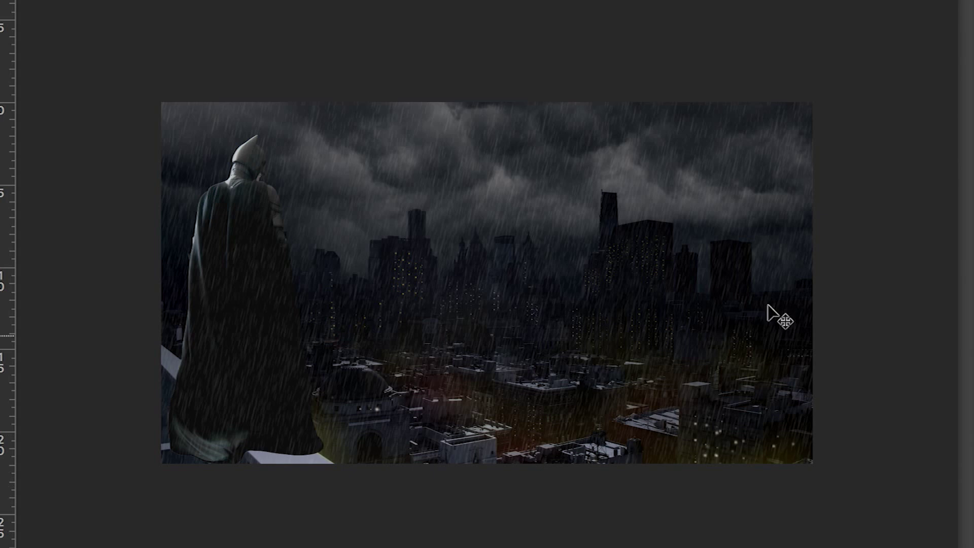
right_click(767, 307)
key("Escape")
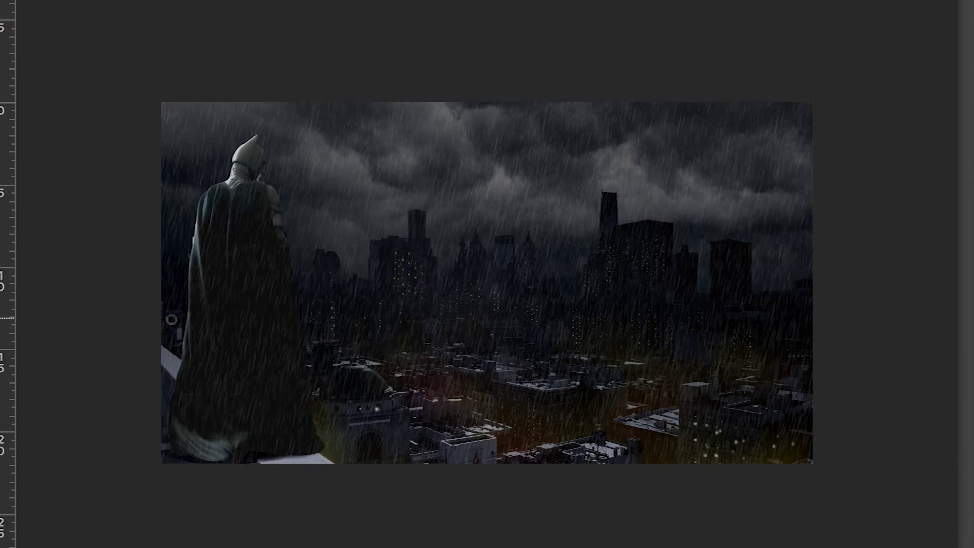
Tweak the yellow–blue Color Balance, raise the Levels black point, and place a splash on Batman's shoulder
left_click_drag(780, 108, 774, 109)
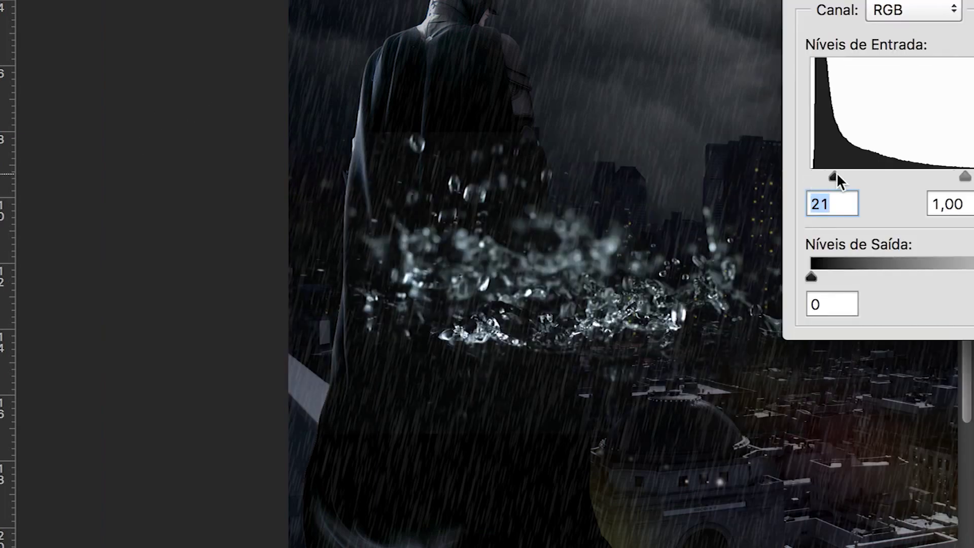
left_click_drag(832, 176, 857, 176)
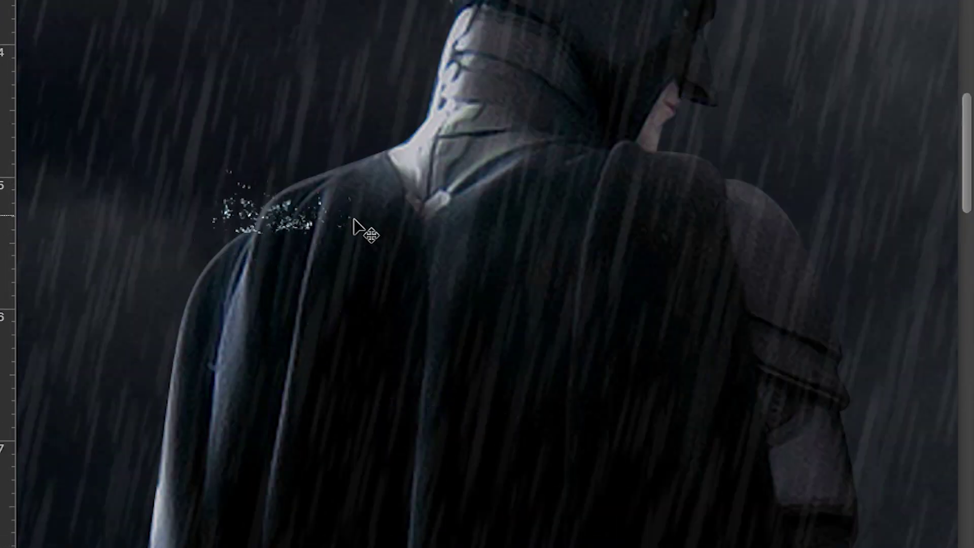
left_click_drag(354, 219, 326, 242)
left_click_drag(341, 188, 717, 206)
Position and rotate a splash copy over the neck and right shoulder
scroll(500, 272, "up", 5)
left_click_drag(500, 272, 478, 80)
left_click_drag(649, 85, 437, 263)
left_click_drag(203, 441, 188, 406)
left_click_drag(284, 350, 470, 325)
mouse_move(538, 294)
left_mouse_down()
mouse_move(548, 276)
mouse_move(835, 299)
mouse_move(883, 314)
mouse_move(581, 300)
mouse_move(652, 213)
left_mouse_up()
key("Return")
Duplicate and transform splash copies over the neck and the top of the head
key("ctrl+alt+t")
key("Return")
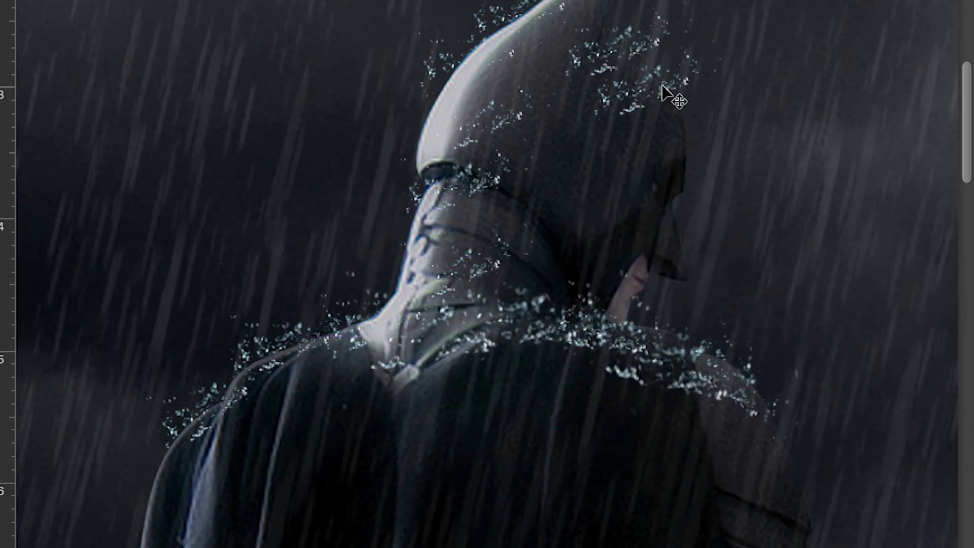
key("ctrl+alt+t")
left_click_drag(680, 151, 751, 127)
mouse_move(654, 132)
left_mouse_down()
mouse_move(578, 84)
mouse_move(685, 33)
mouse_move(620, 82)
mouse_move(660, 152)
left_mouse_up()
key("Return")
key("ctrl+alt+t")
key("Return")
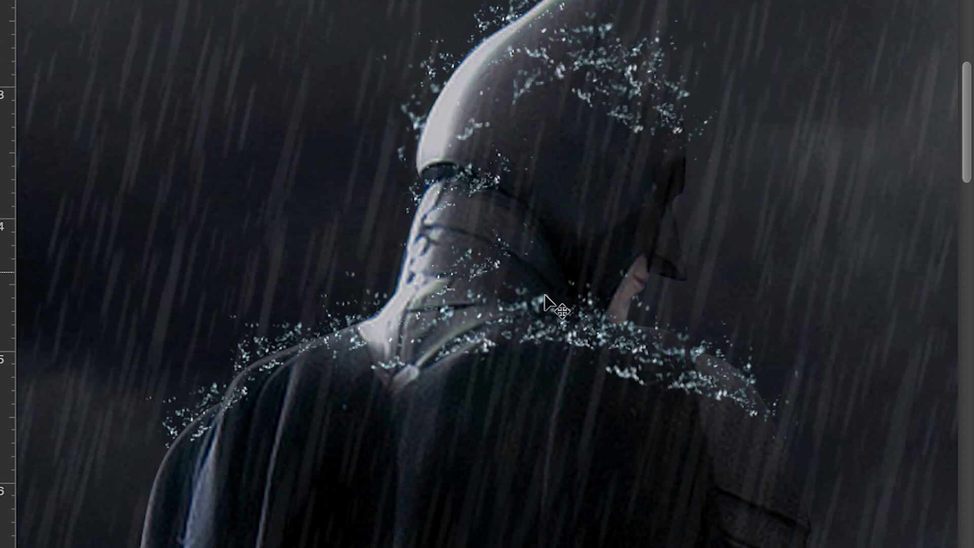
Add more rotated, scaled splash copies near the head and along the neck
key("ctrl+alt+t")
left_click_drag(546, 160, 571, 152)
left_click_drag(740, 76, 608, 15)
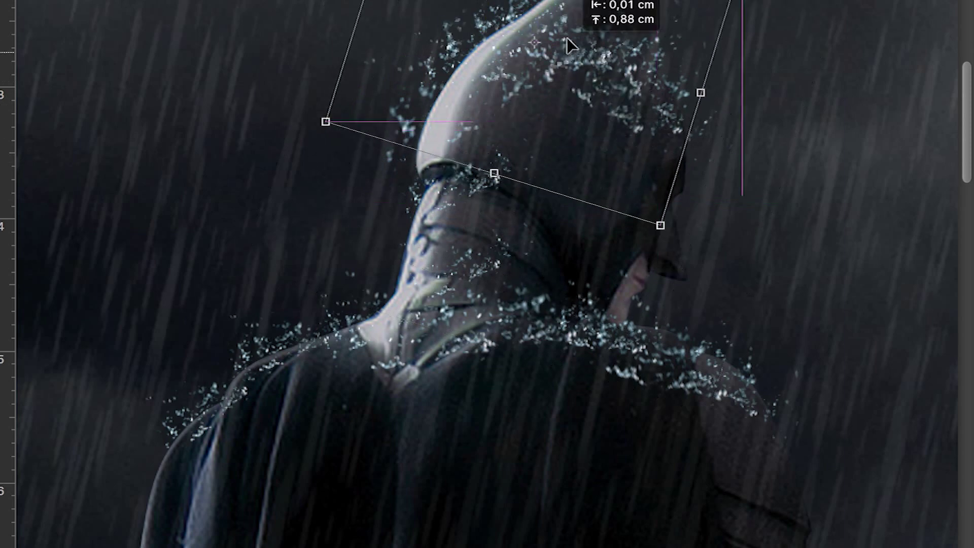
key("Return")
key("ctrl+alt+t")
left_click_drag(557, 223, 631, 211)
key("Return")
key("ctrl+minus")
key("ctrl+minus")
key("ctrl+minus")
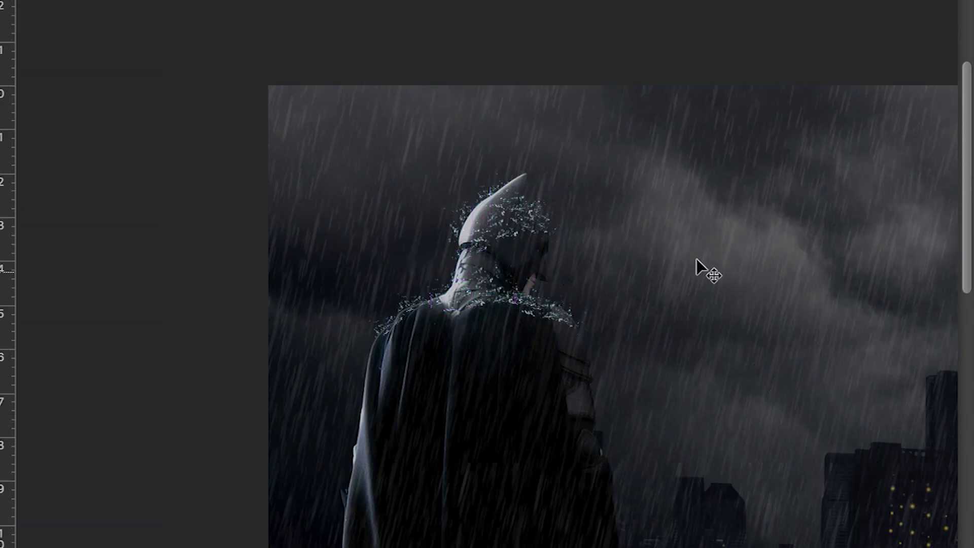
Scale another splash copy and move it onto Batman's head
mouse_move(516, 226)
left_mouse_down()
mouse_move(636, 174)
mouse_move(625, 398)
left_mouse_up()
key("ctrl+t")
left_click_drag(629, 355, 605, 370)
key("Return")
mouse_move(702, 188)
left_mouse_down()
mouse_move(540, 231)
mouse_move(522, 250)
left_mouse_up()
key("Return")
key("ctrl+t")
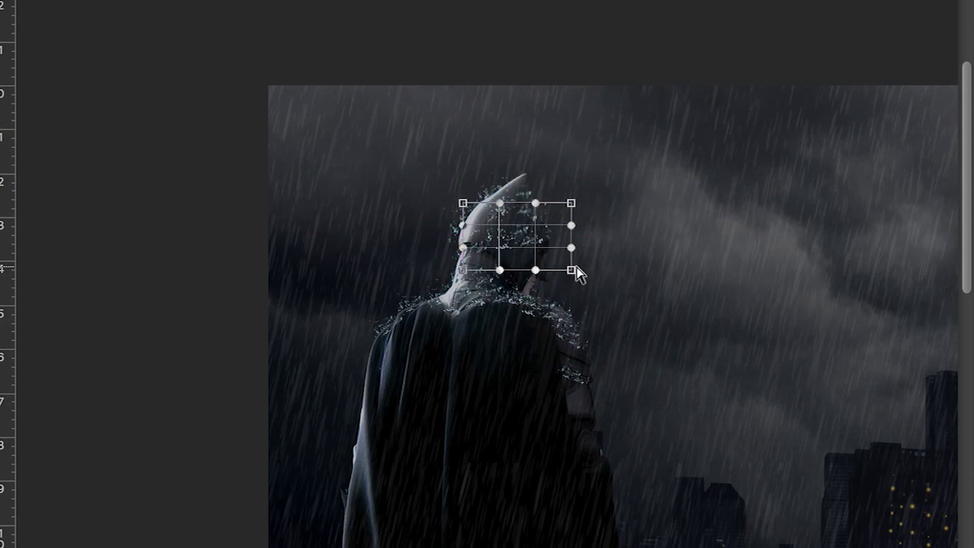
Add a water-drop texture, darken it with Levels, warp it around the head, add another droplet layer
left_click_drag(607, 7, 783, 320)
key("ctrl+l")
left_click_drag(891, 180, 924, 181)
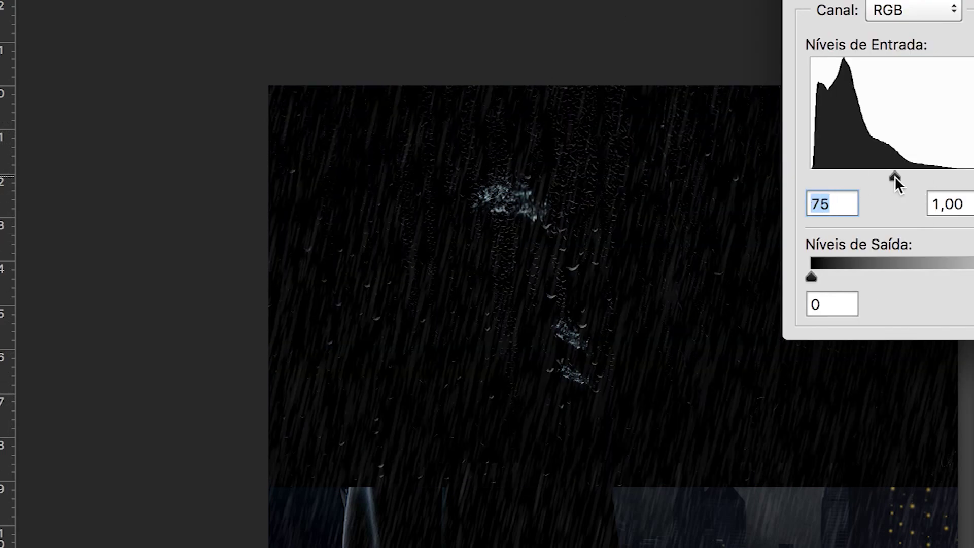
key("Return")
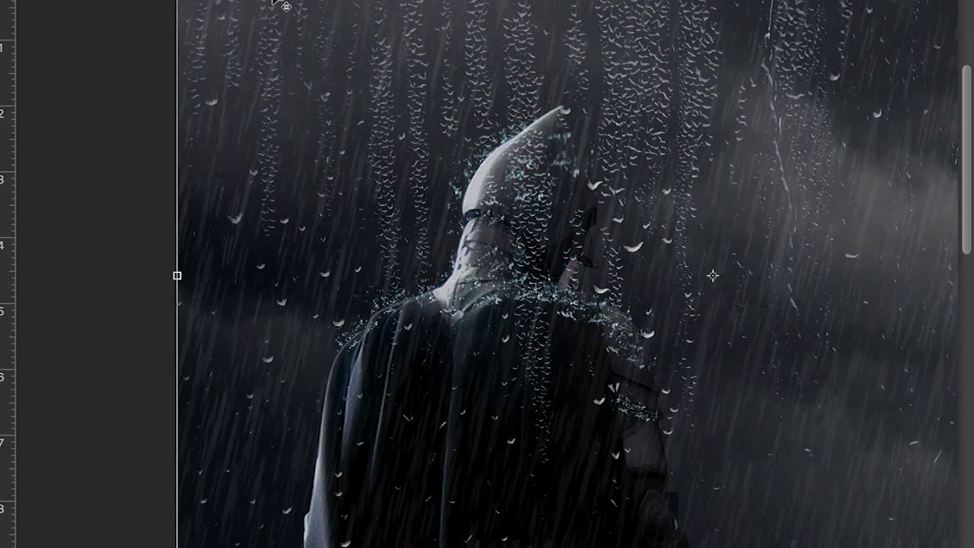
left_click_drag(558, 325, 613, 385)
left_click_drag(369, 113, 434, 77)
left_click_drag(768, 355, 681, 265)
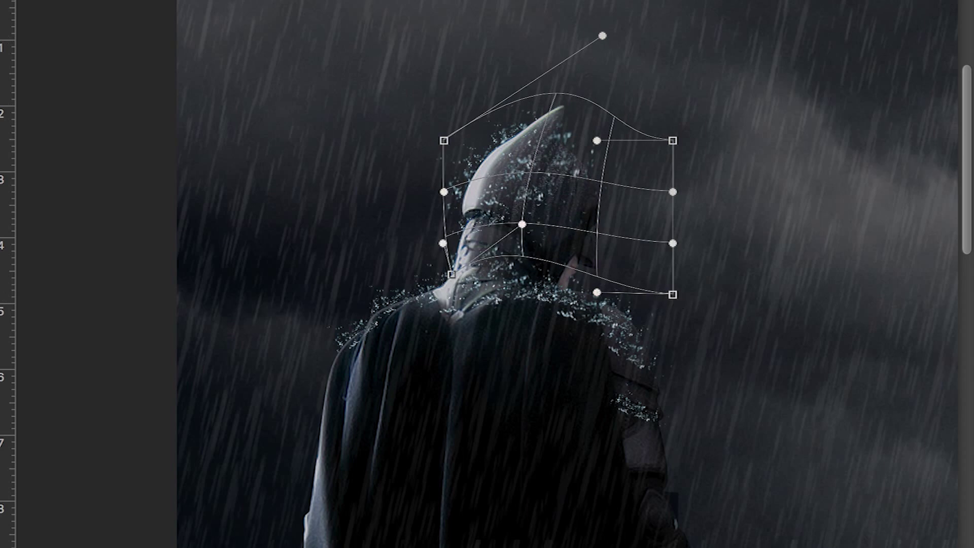
key("Return")
left_click_drag(542, 163, 561, 337)
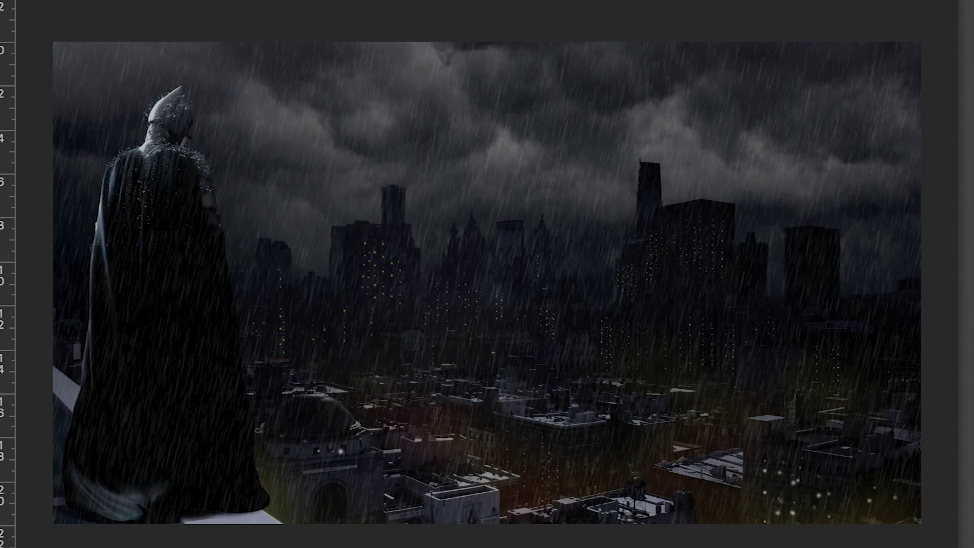
Stamp a large light disc with the bat symbol and perspective-squash it into a small upper-right oval
right_click(696, 185)
left_click(589, 237)
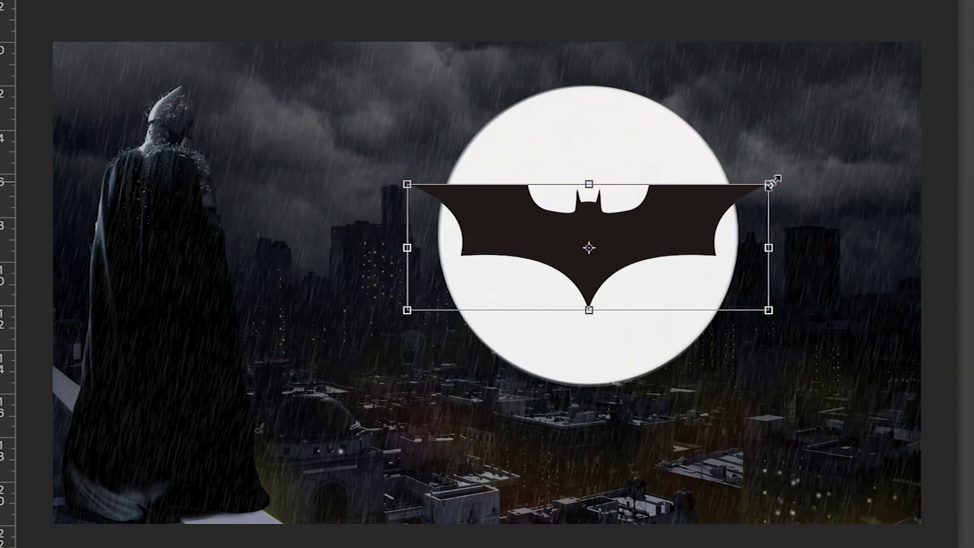
key("ctrl+d")
key("ctrl+t")
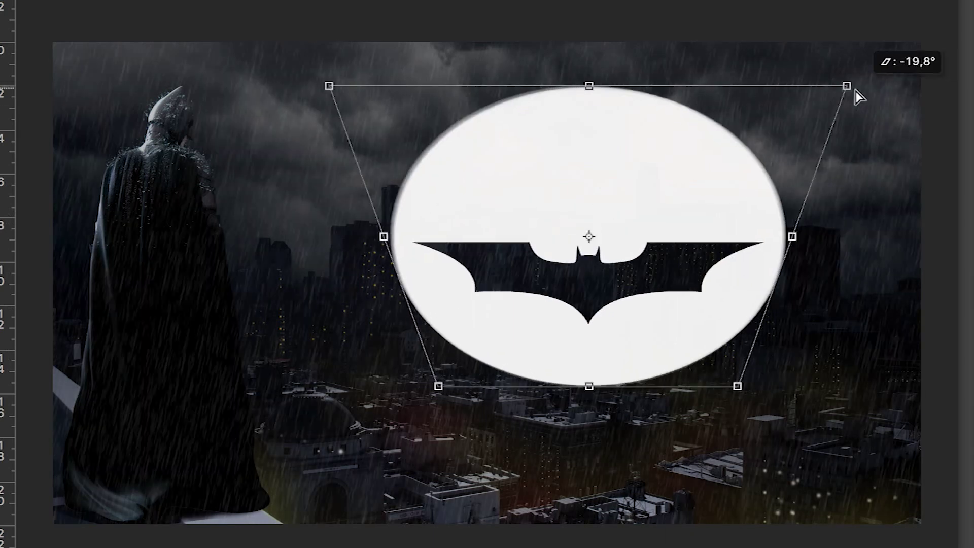
left_click_drag(857, 94, 720, 168)
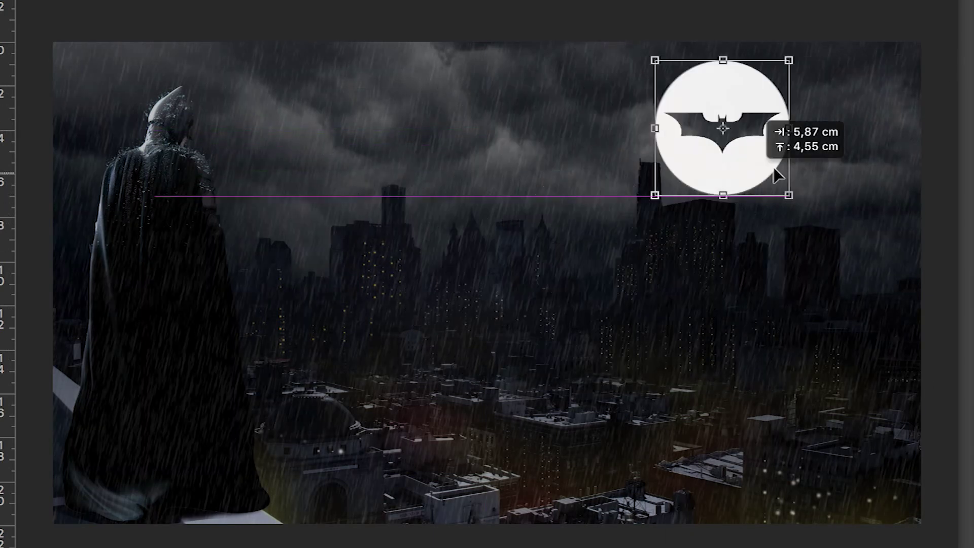
left_click_drag(701, 195, 674, 85)
key("Return")
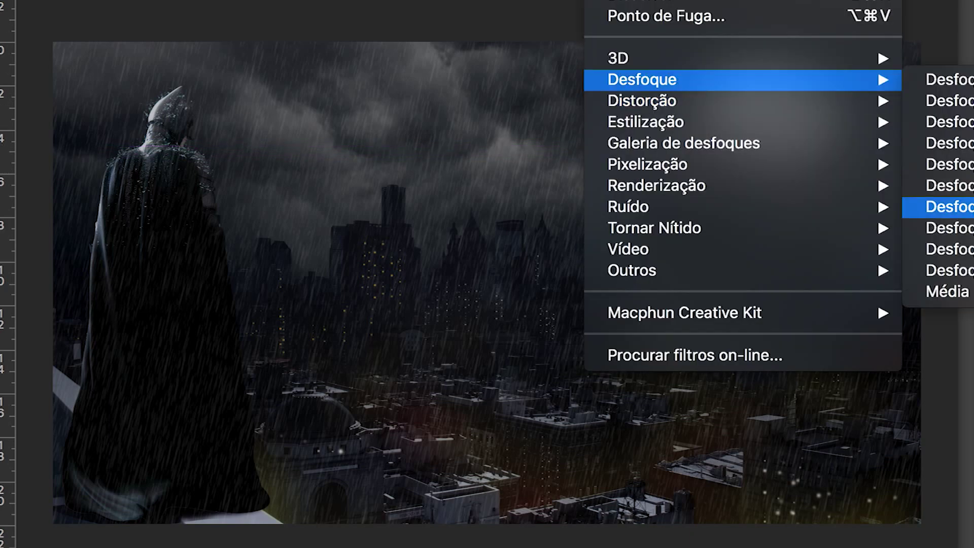
Raise the bat-signal higher into the storm clouds
left_click_drag(851, 170, 850, 128)
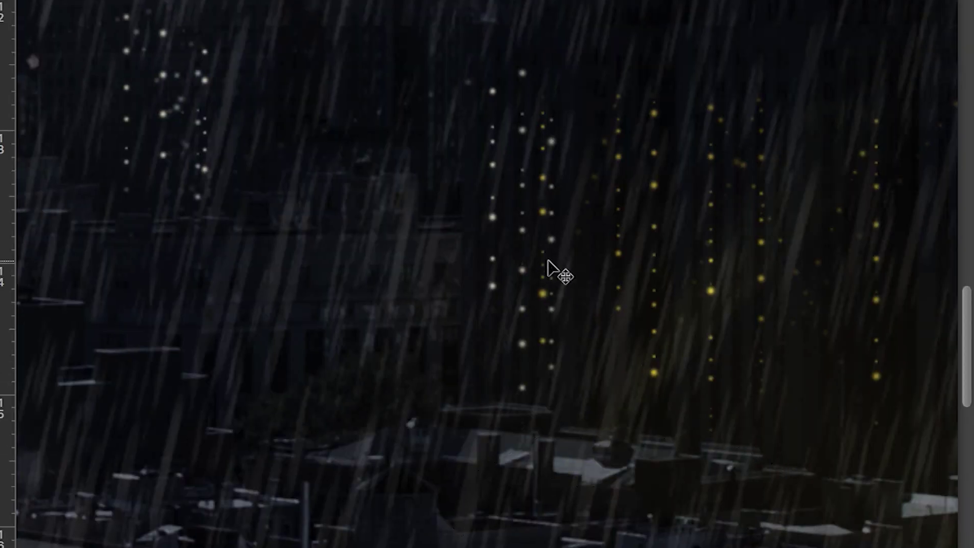
Fit the image to the window and apply Color Balance shifting the yellow–blue slider toward blue
key("ctrl+0")
key("ctrl+b")
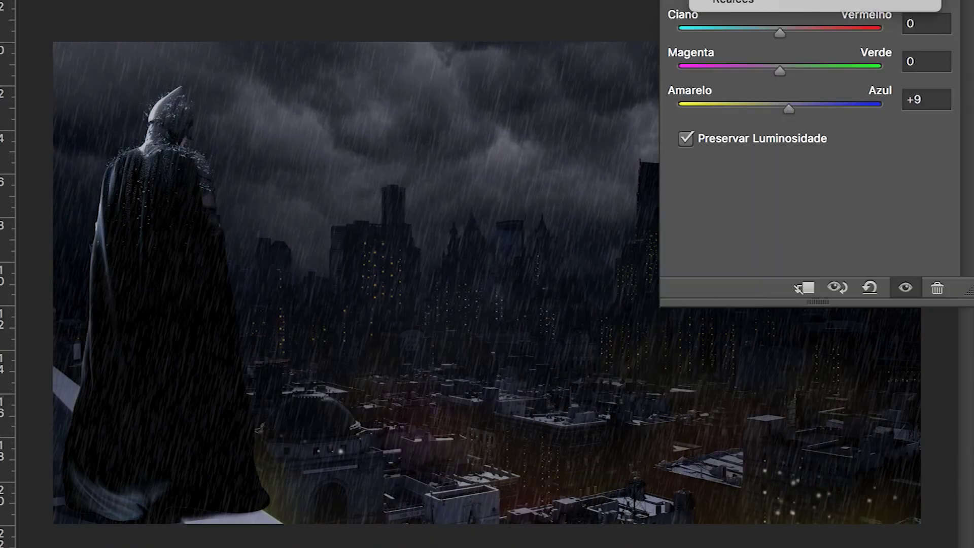
left_click_drag(776, 104, 782, 104)
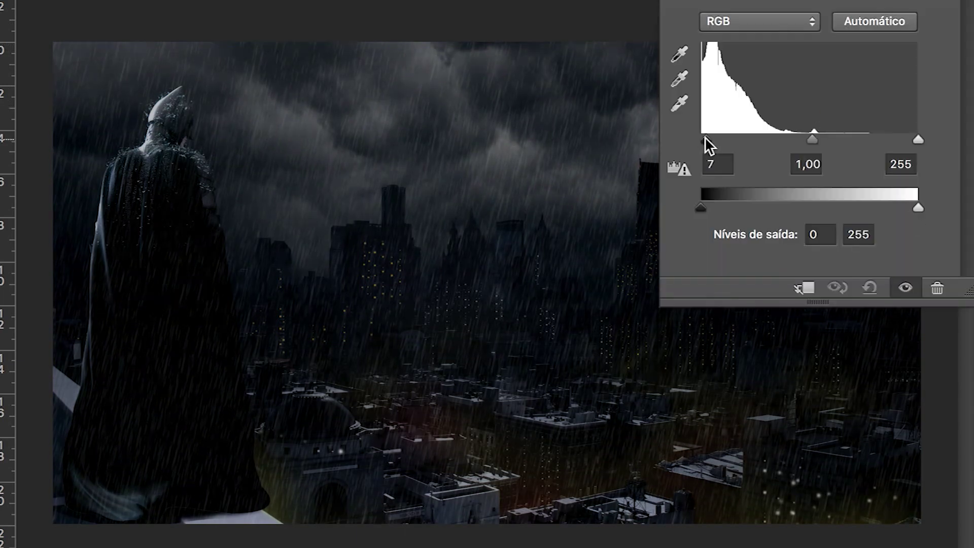